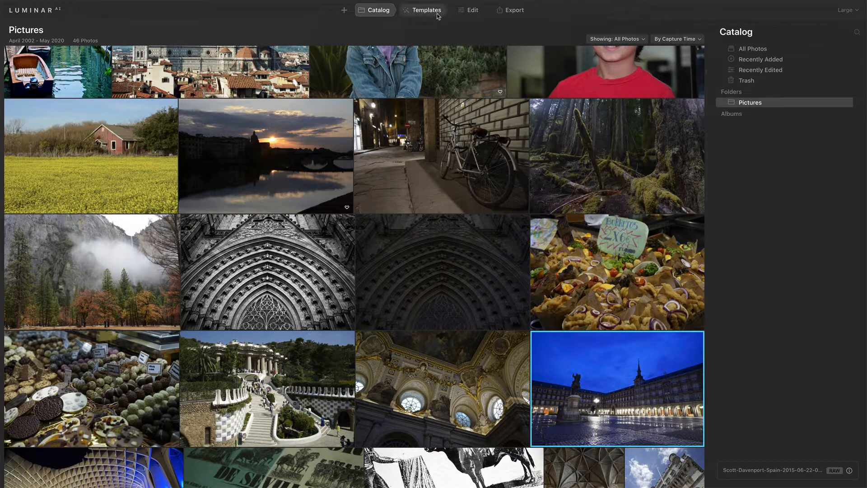
Open the templates for the night plaza photo and browse its suggested collections and the categories down to Macro.
left_click(437, 14)
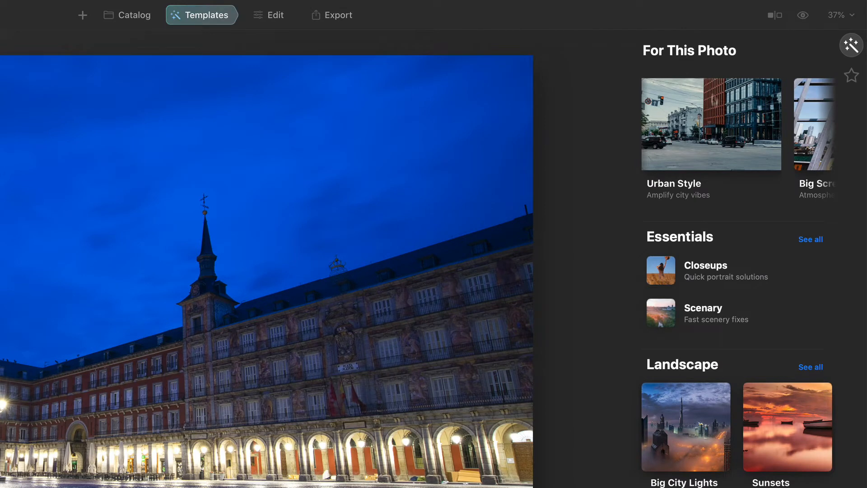
scroll(713, 137, "right", 5)
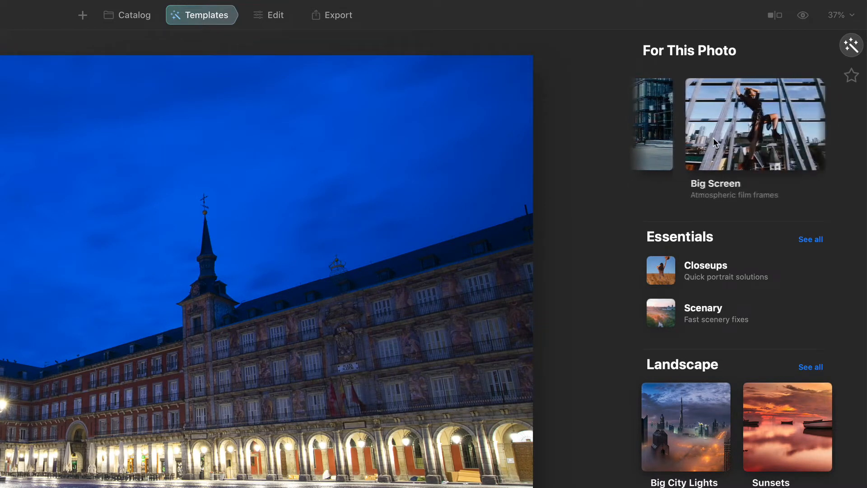
scroll(713, 137, "right", 5)
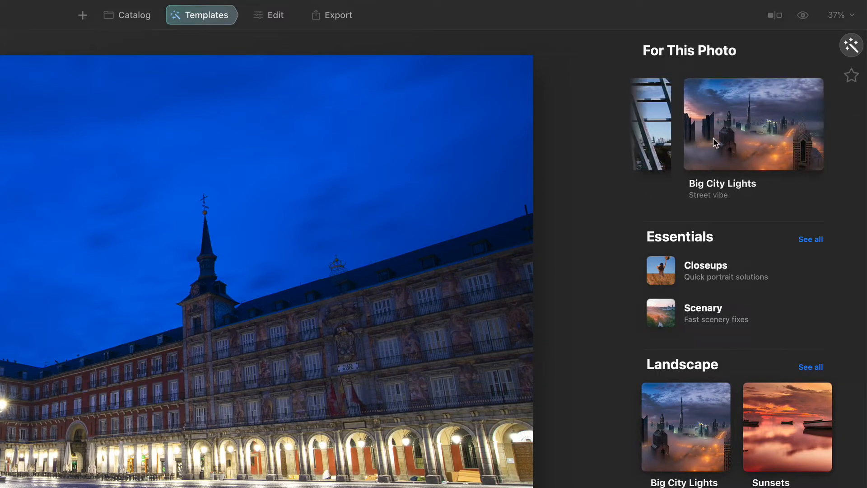
scroll(716, 298, "down", 3)
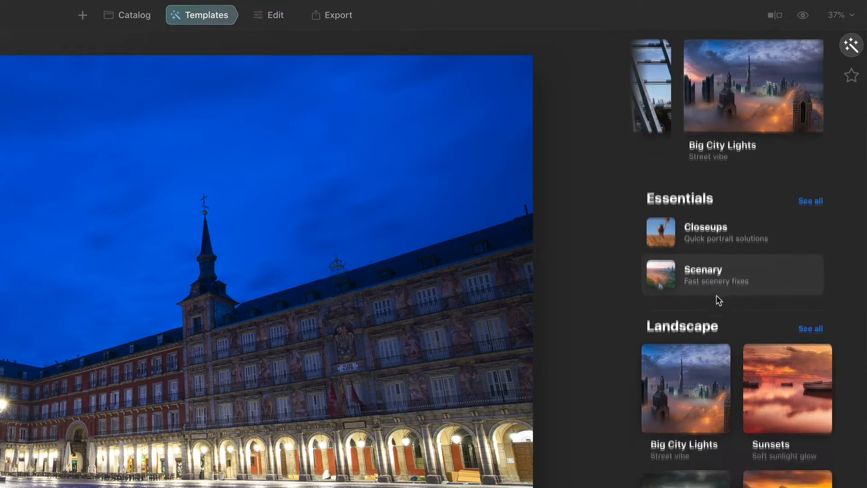
scroll(717, 296, "down", 5)
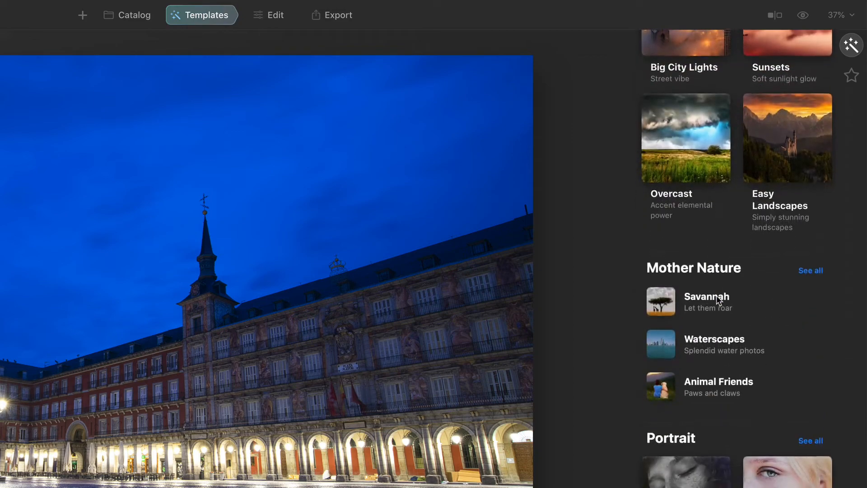
scroll(717, 295, "down", 4)
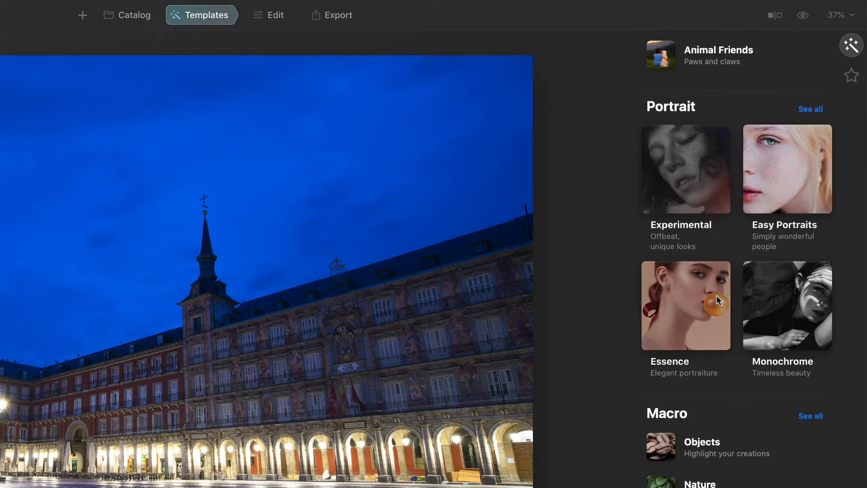
scroll(716, 295, "up", 5)
scroll(716, 295, "up", 10)
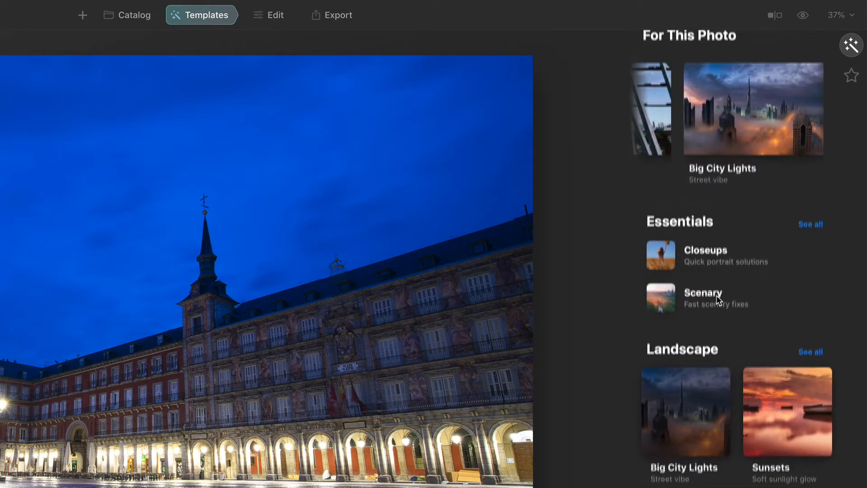
scroll(695, 154, "left", 5)
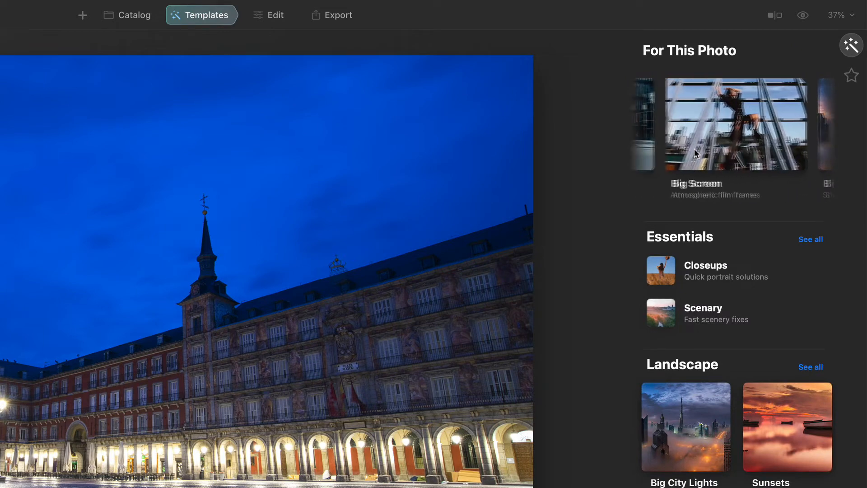
scroll(694, 148, "right", 4)
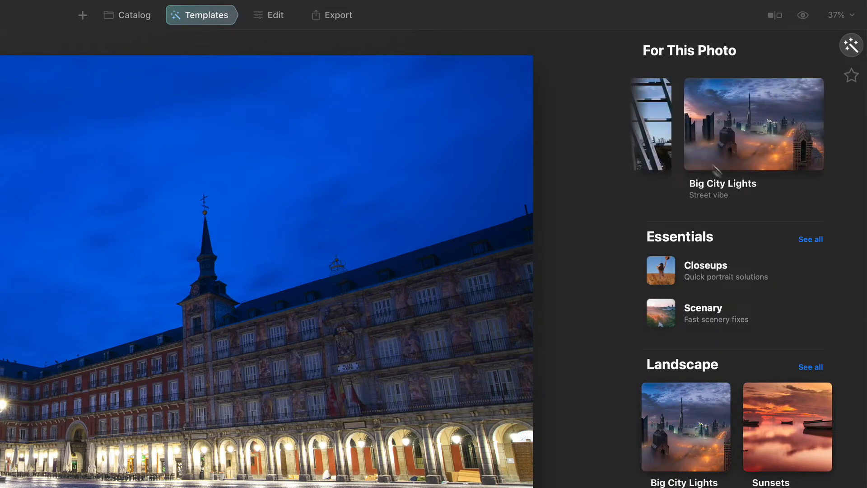
Try the Big City Lights templates in turn on the plaza photo and apply Street Theater at roughly two-thirds strength.
left_click(732, 123)
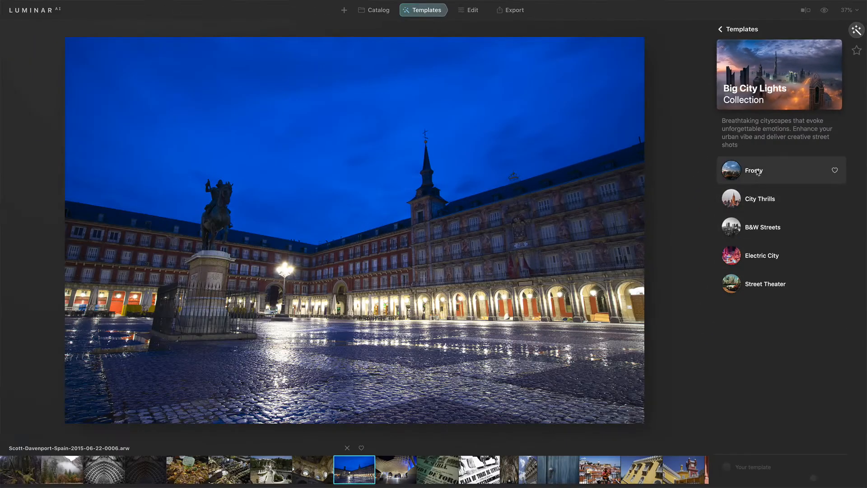
left_click(702, 257)
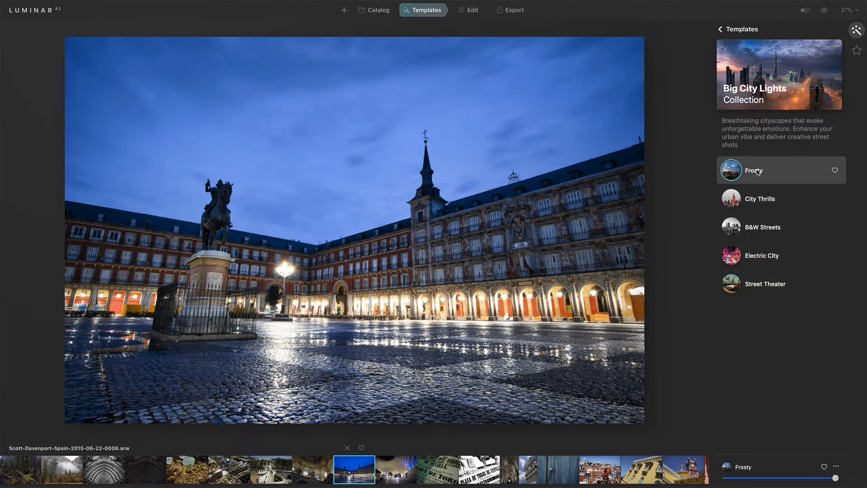
left_click(758, 199)
left_click(758, 229)
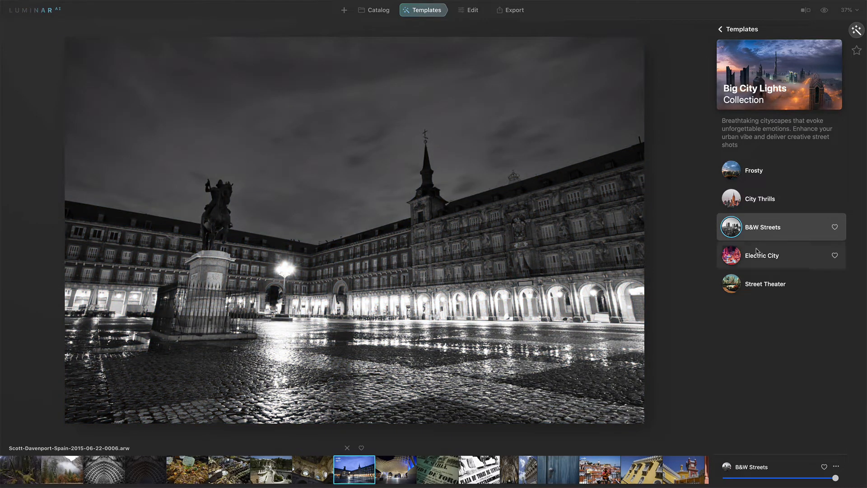
left_click(757, 254)
left_click(757, 281)
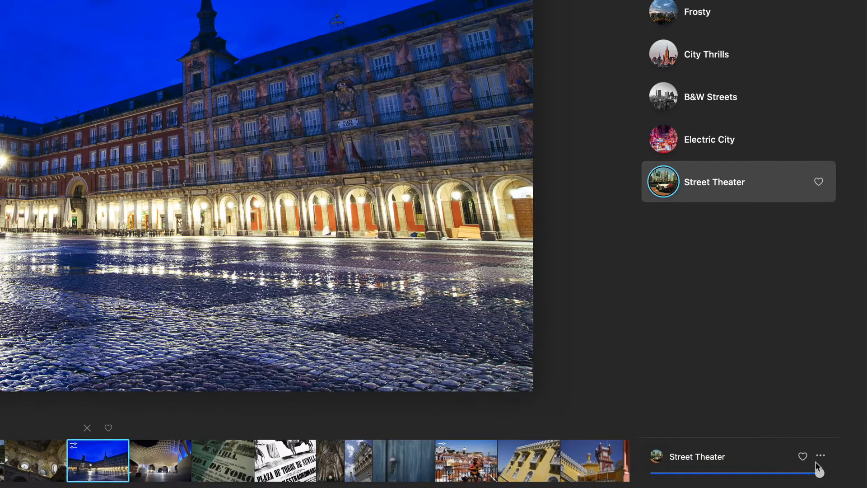
left_click_drag(811, 476, 773, 477)
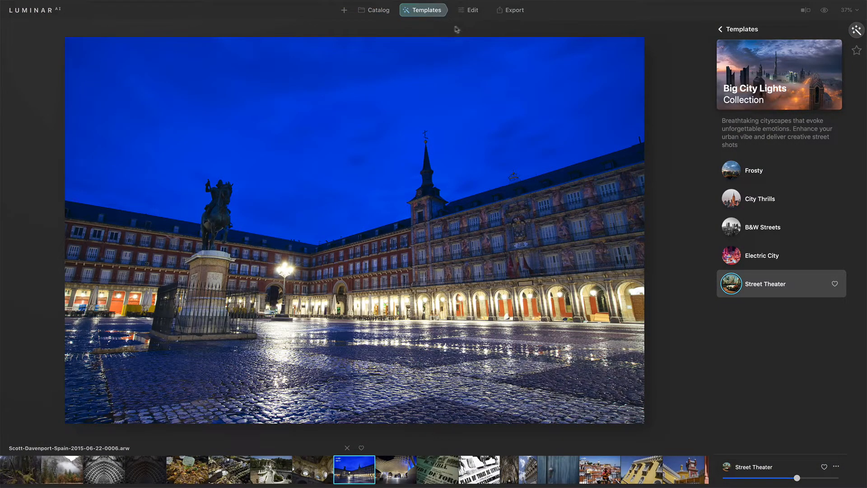
Inspect the Mood settings that the Street Theater template applied among the Creative edits.
left_click(469, 10)
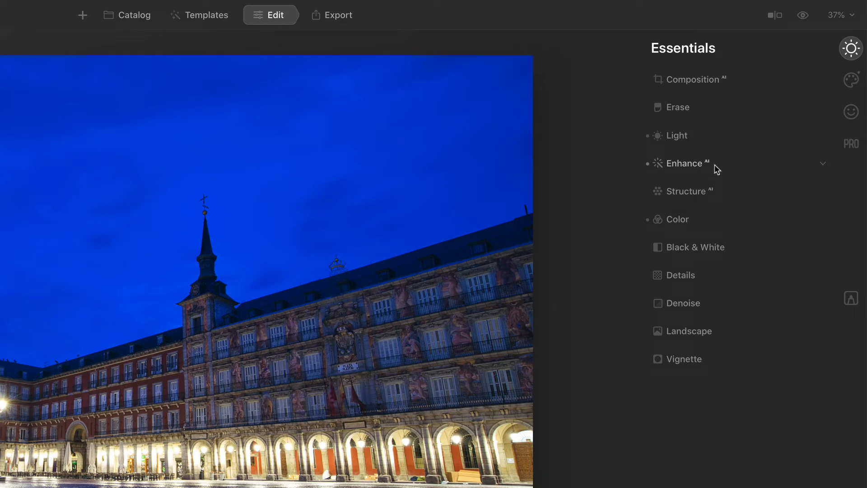
left_click(852, 83)
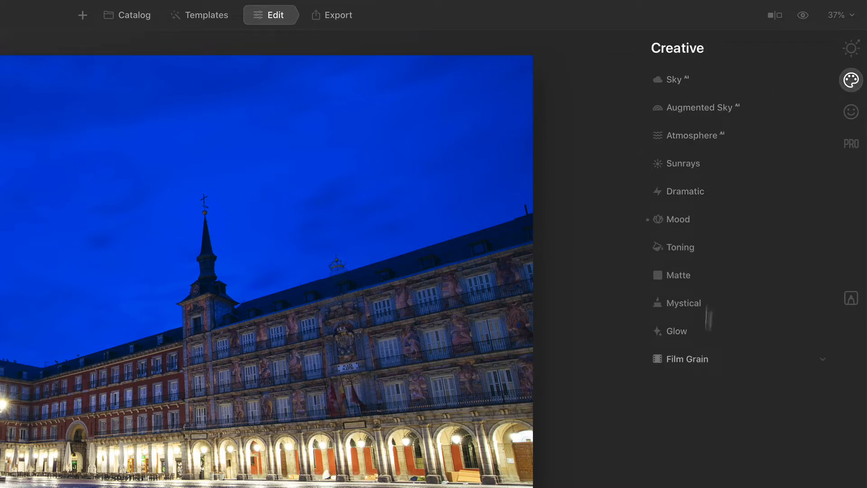
left_click(711, 218)
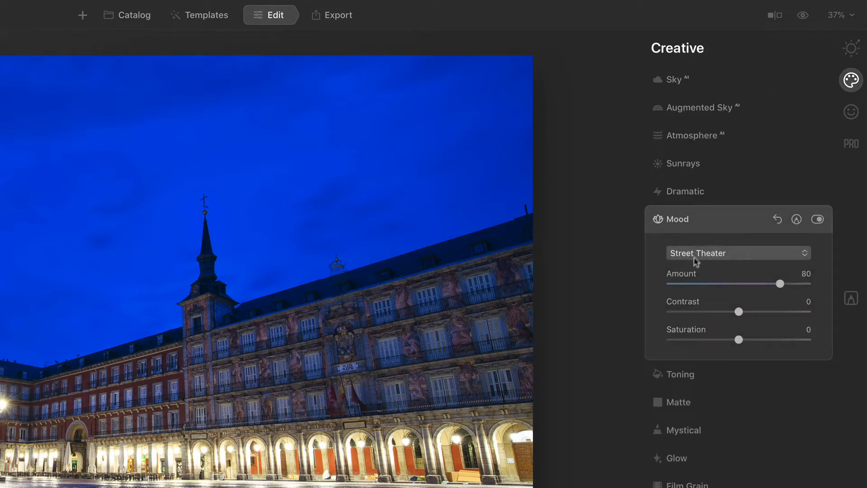
left_click(714, 217)
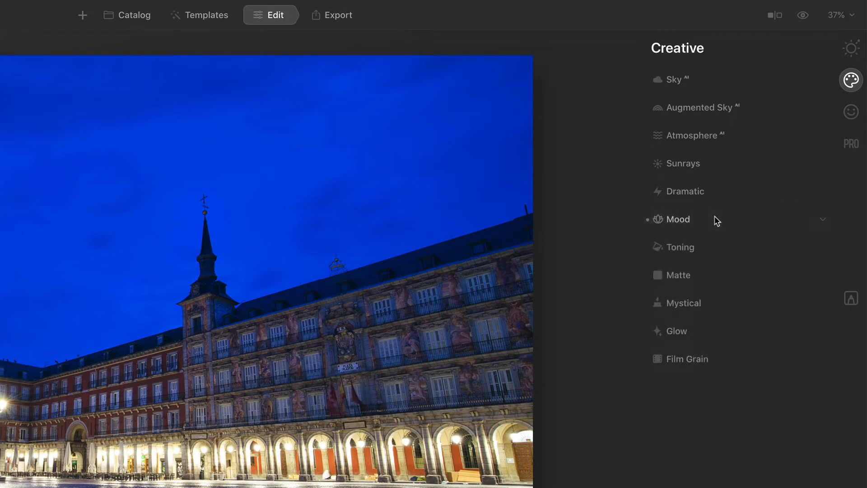
Set the Structure AI amount to 28 for the plaza photo.
left_click(850, 48)
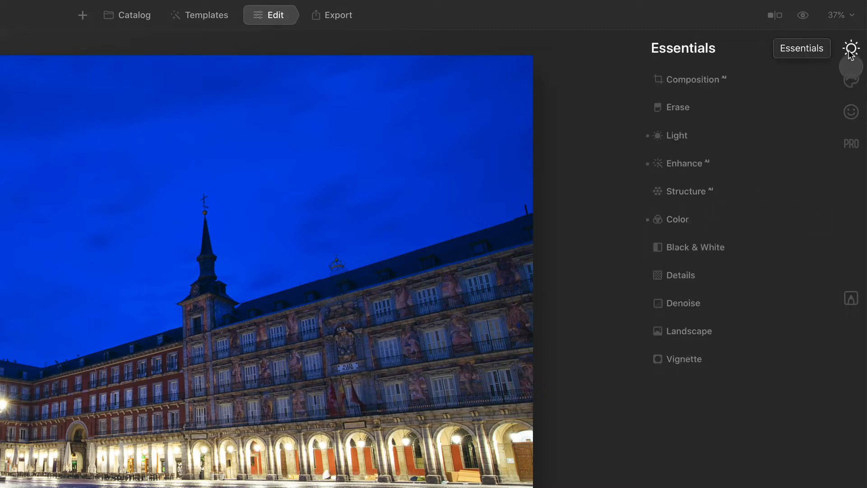
left_click(694, 195)
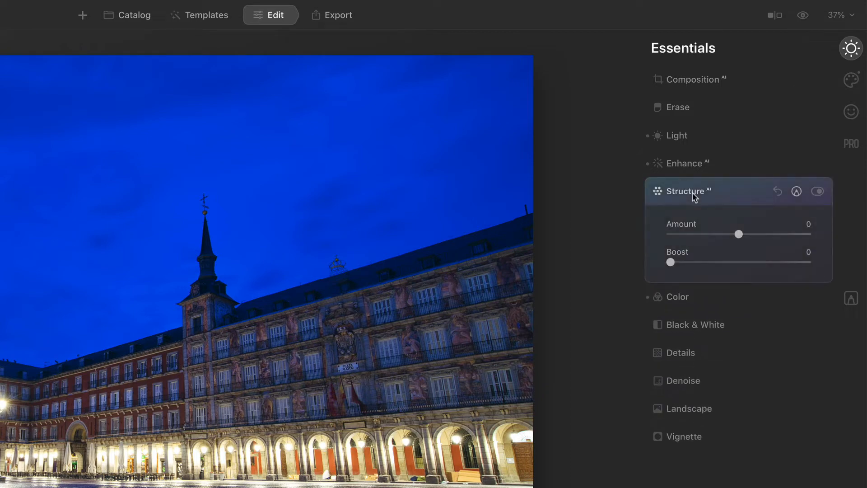
left_click_drag(738, 233, 748, 237)
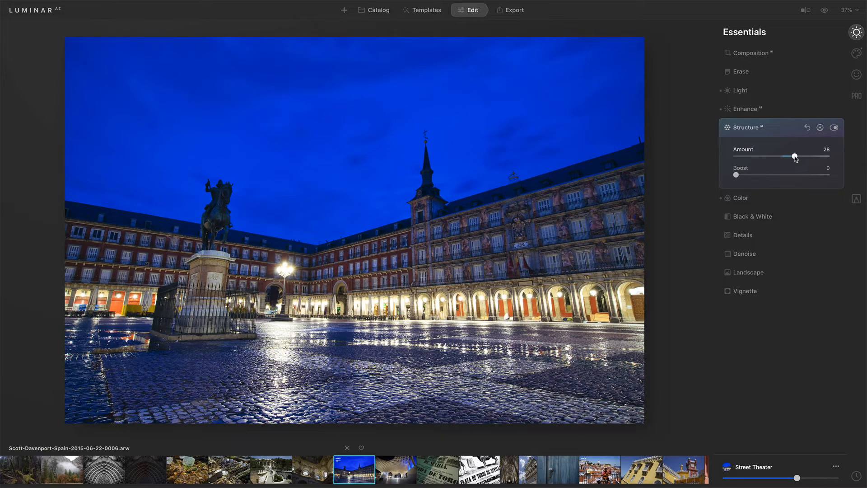
left_click(780, 92)
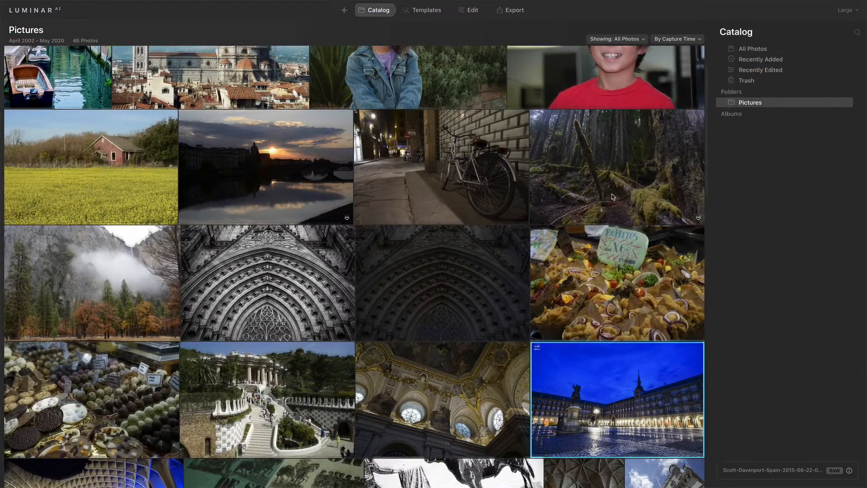
Select the catalog portrait of the girl in the denim jacket and review the template collections suggested for it.
scroll(613, 196, "up", 3)
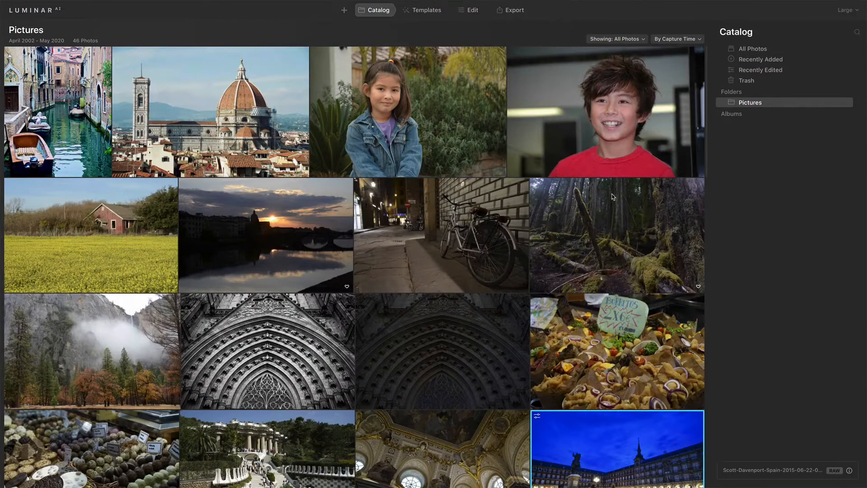
left_click(419, 155)
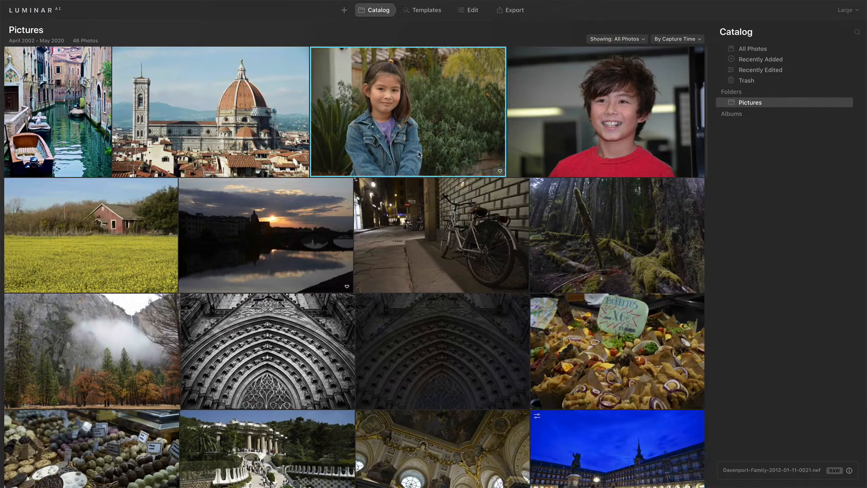
left_click(428, 11)
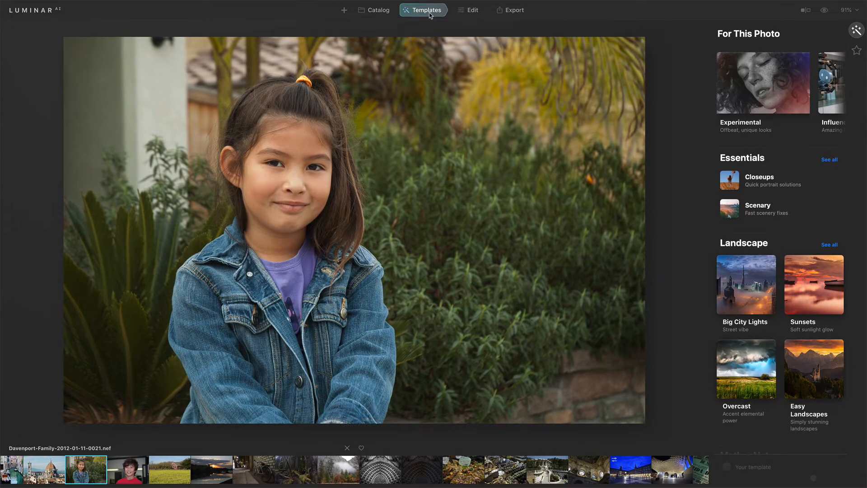
scroll(763, 81, "right", 5)
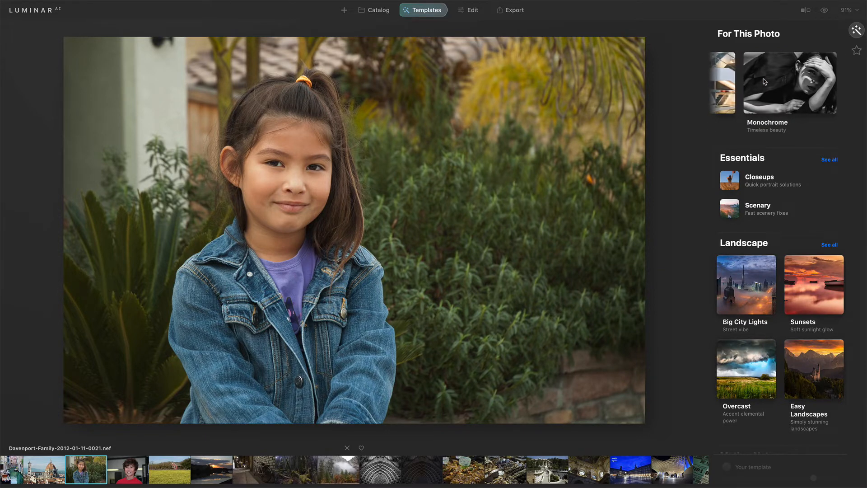
scroll(763, 81, "left", 3)
scroll(763, 81, "left", 2)
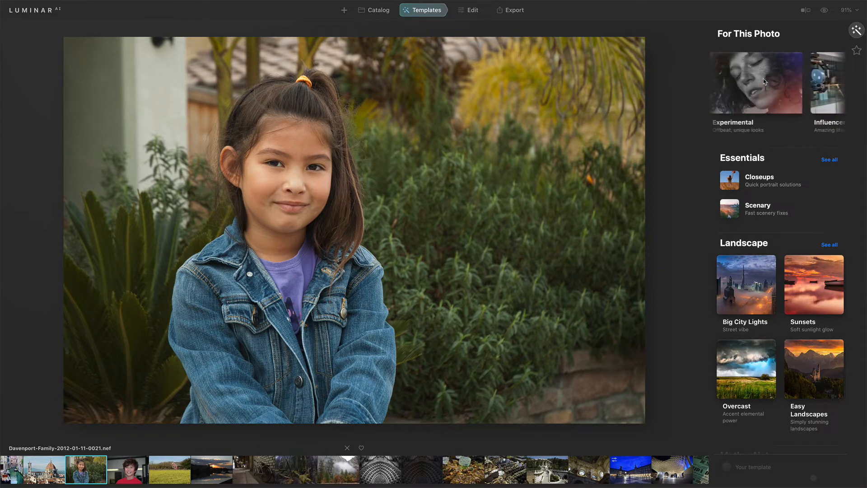
Open the Essence template collection from the Portrait category.
scroll(813, 210, "down", 8)
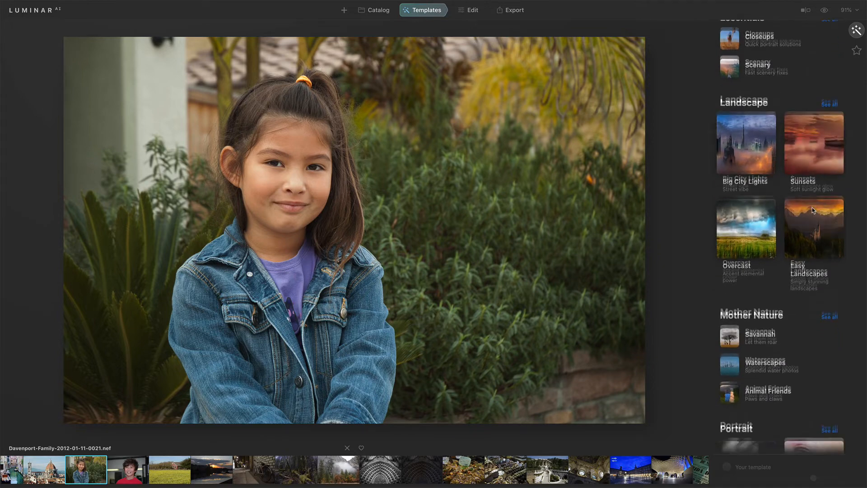
scroll(813, 210, "down", 2)
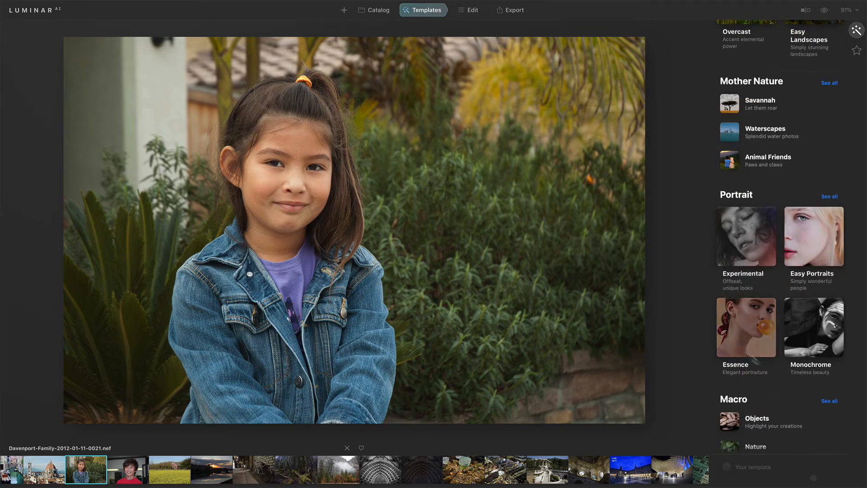
left_click(742, 325)
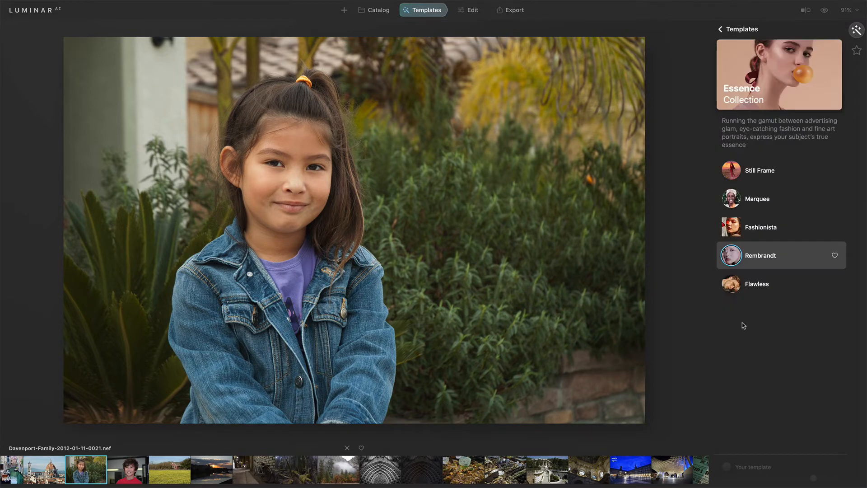
Try the Still Frame, Marquee and Fashionista templates on the girl's portrait, switching back and forth to compare Marquee with Fashionista.
left_click(764, 177)
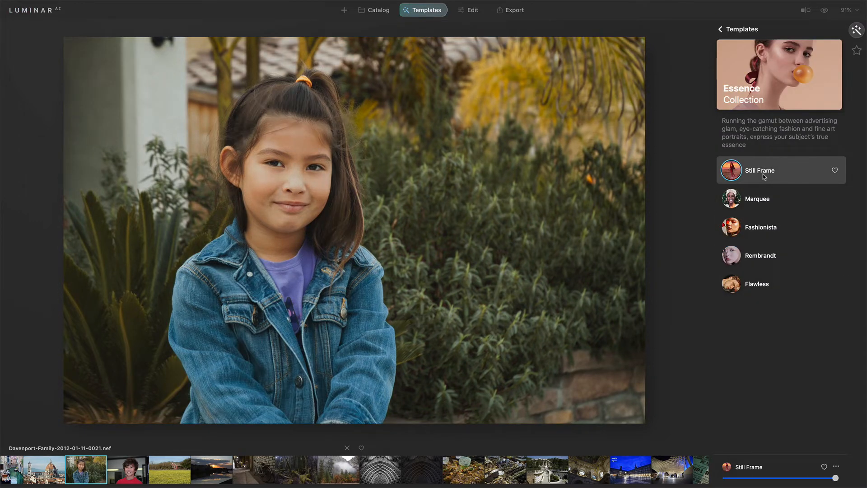
left_click(762, 203)
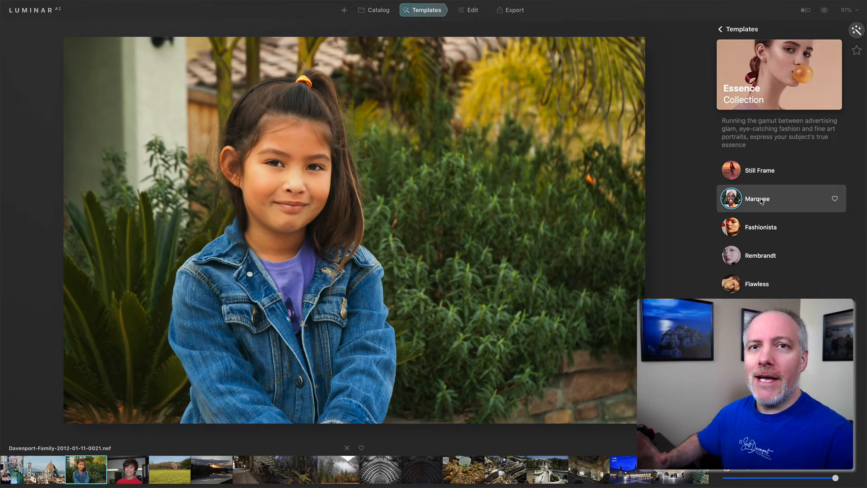
left_click(757, 229)
left_click(757, 202)
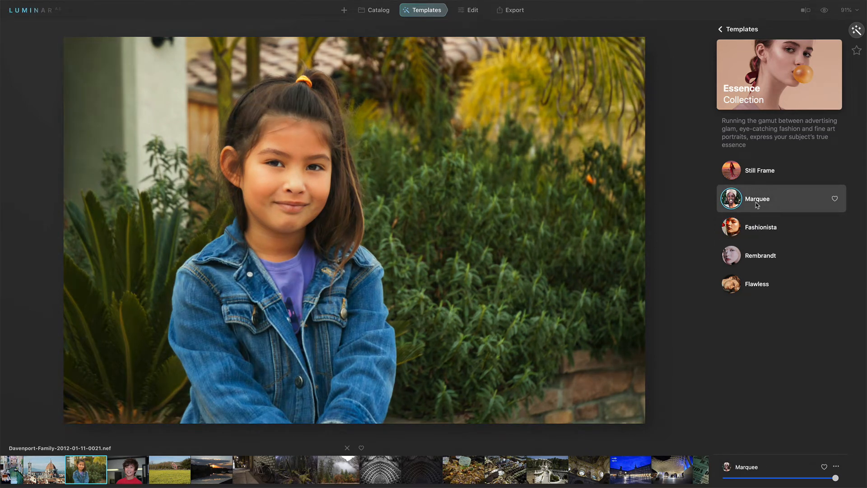
left_click(759, 228)
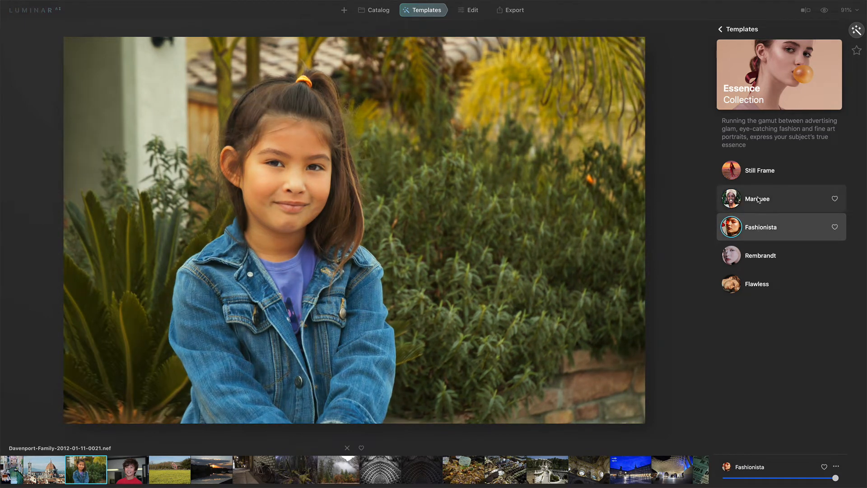
left_click(758, 200)
left_click(759, 228)
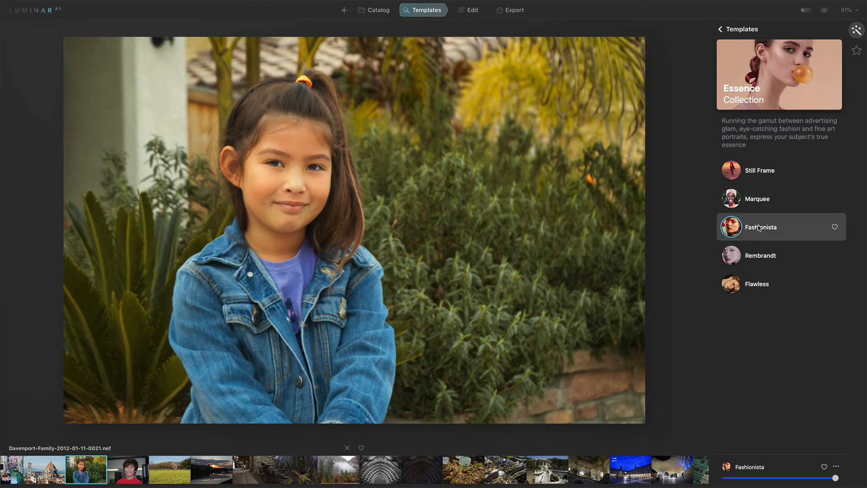
Try the Rembrandt and Flawless templates on the portrait and compare them with Fashionista, Marquee and Still Frame.
left_click(758, 255)
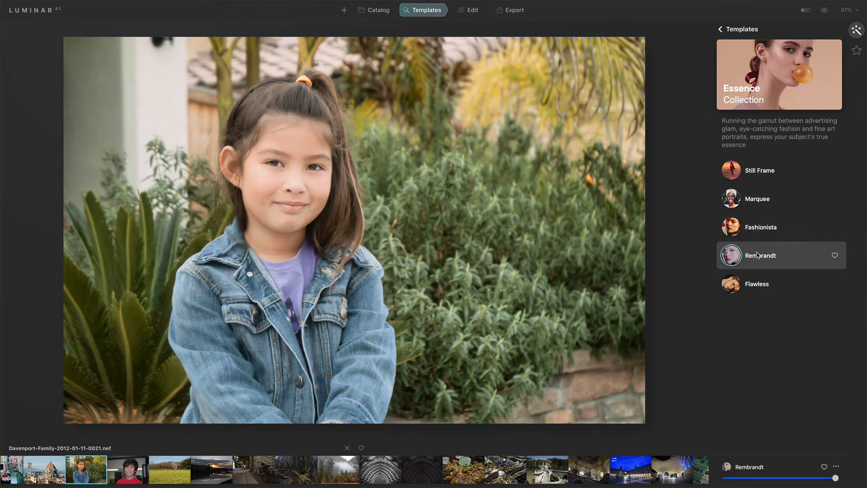
left_click(756, 285)
left_click(755, 256)
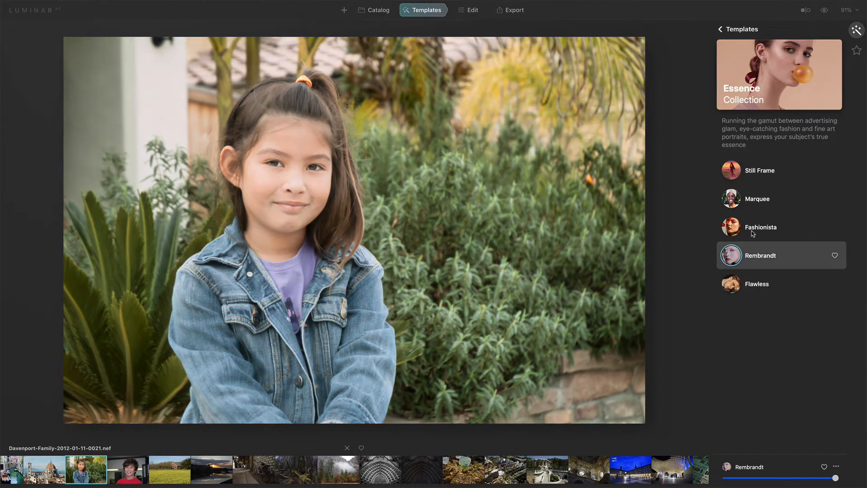
left_click(753, 227)
left_click(752, 204)
left_click(754, 175)
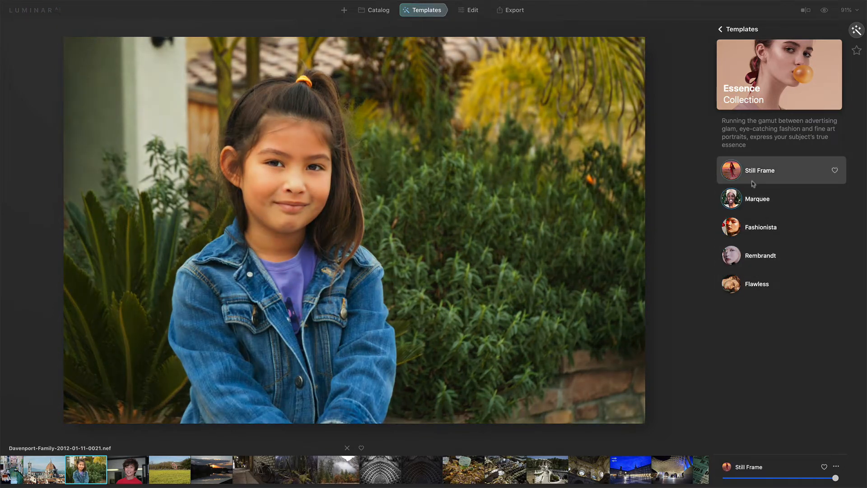
Apply the Rembrandt template to the girl's portrait after comparing it with Fashionista, and open the photo's Portrait edits.
left_click(753, 228)
left_click(756, 254)
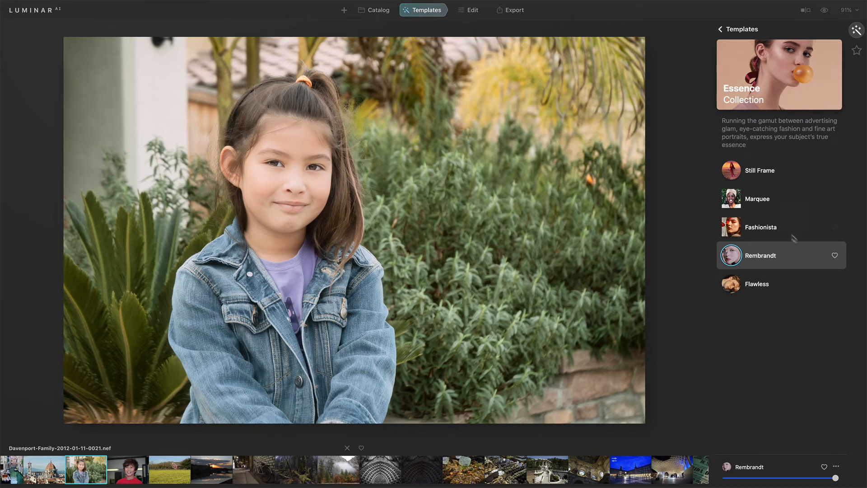
left_click(777, 228)
left_click(777, 257)
left_click(472, 14)
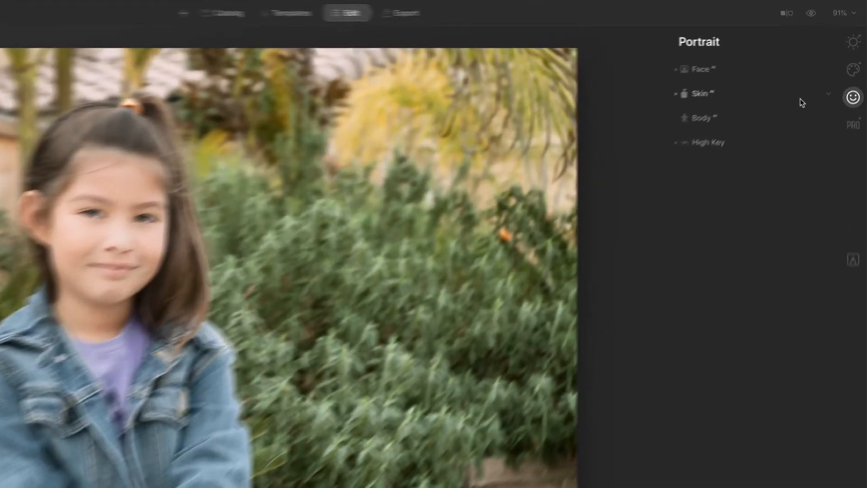